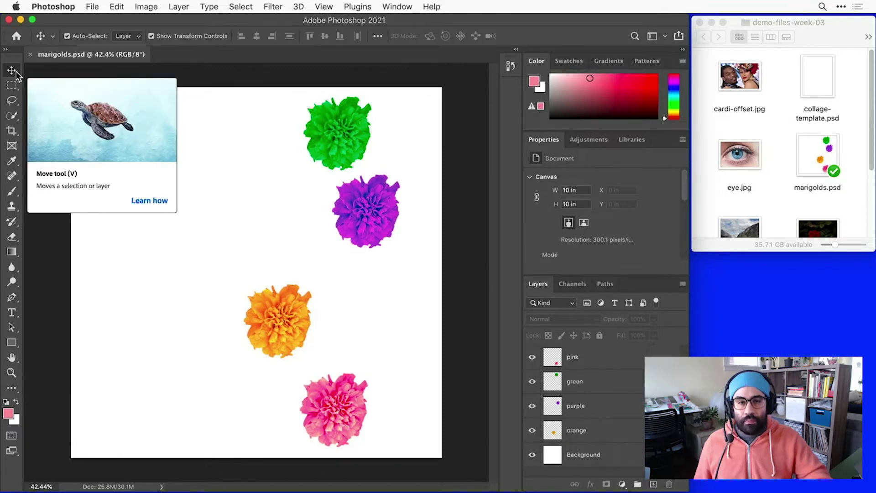
- Shift green right and purple, orange and pink left into a diagonal, pink at X 1.35 in, Y 6.65 in
{"action": "left_click_drag", "start_coordinate": [332, 135], "coordinate": [360, 142]}
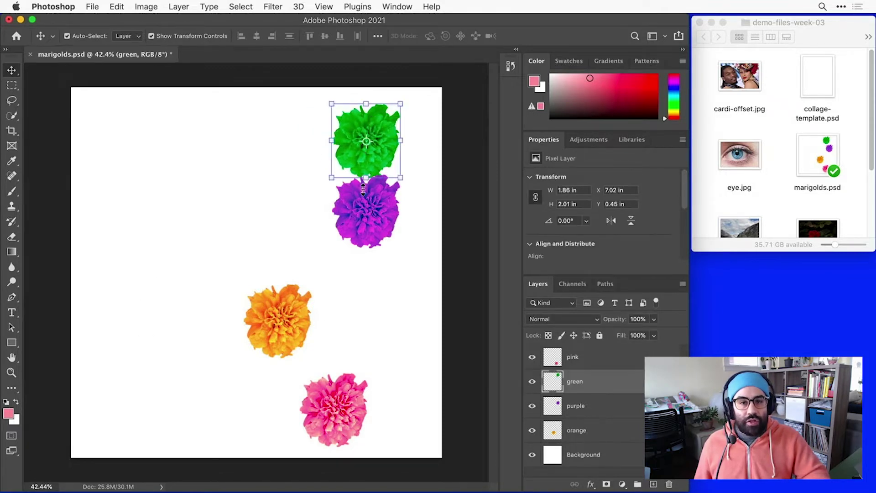
{"action": "left_click_drag", "start_coordinate": [349, 209], "coordinate": [293, 212]}
{"action": "left_click_drag", "start_coordinate": [277, 323], "coordinate": [228, 296]}
{"action": "left_click_drag", "start_coordinate": [344, 417], "coordinate": [135, 387]}
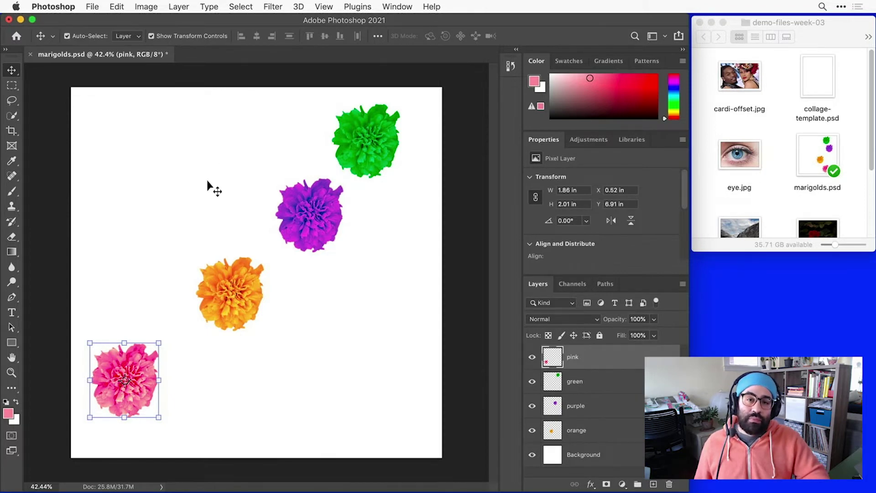
{"action": "left_click_drag", "start_coordinate": [132, 395], "coordinate": [163, 388]}
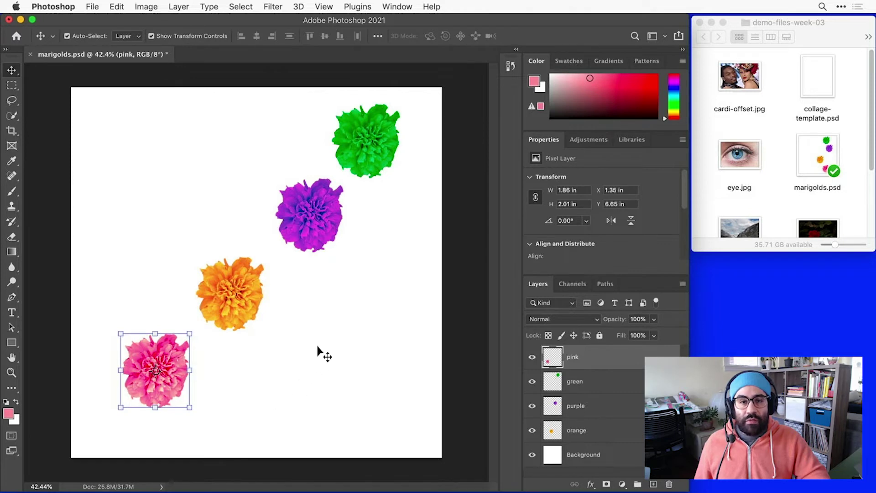
- Turn on View > Rulers and keep the ruler units set to Inches
{"action": "left_click", "coordinate": [324, 6]}
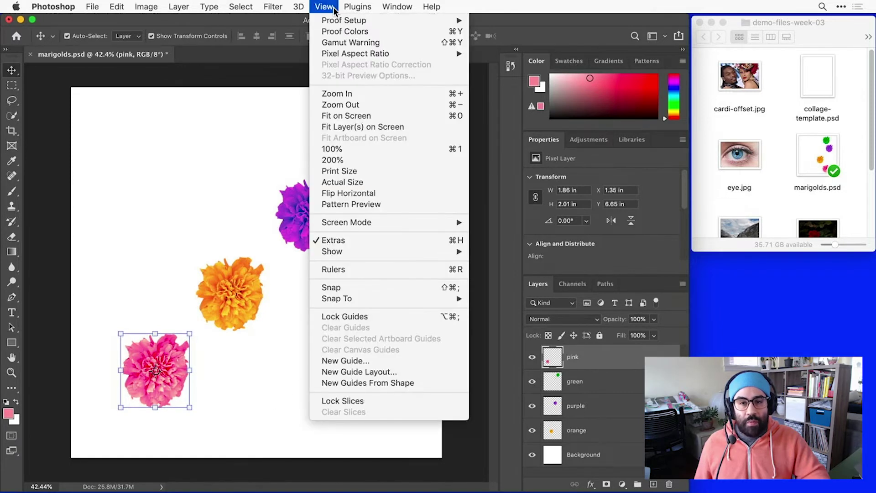
{"action": "left_click", "coordinate": [383, 269]}
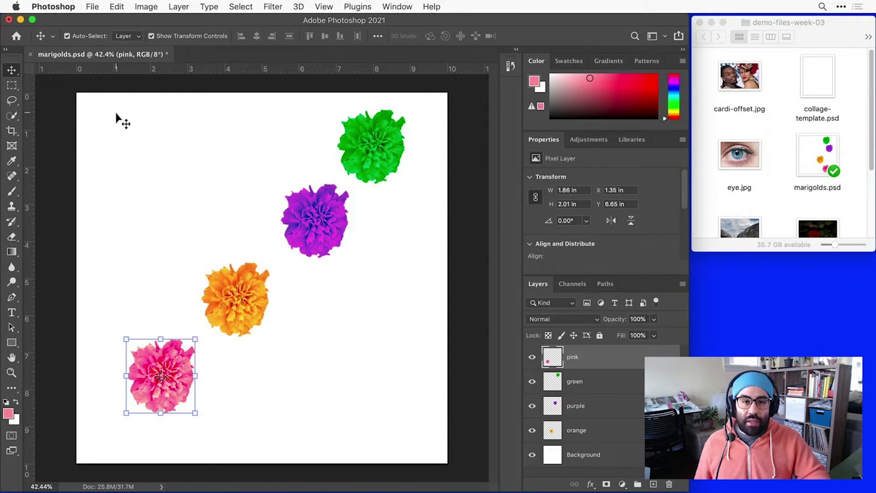
{"action": "right_click", "coordinate": [126, 73]}
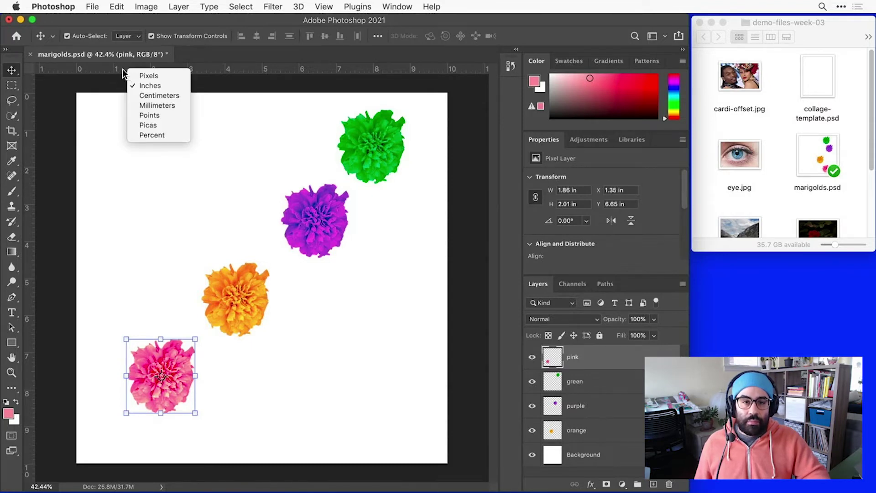
{"action": "left_click", "coordinate": [122, 69]}
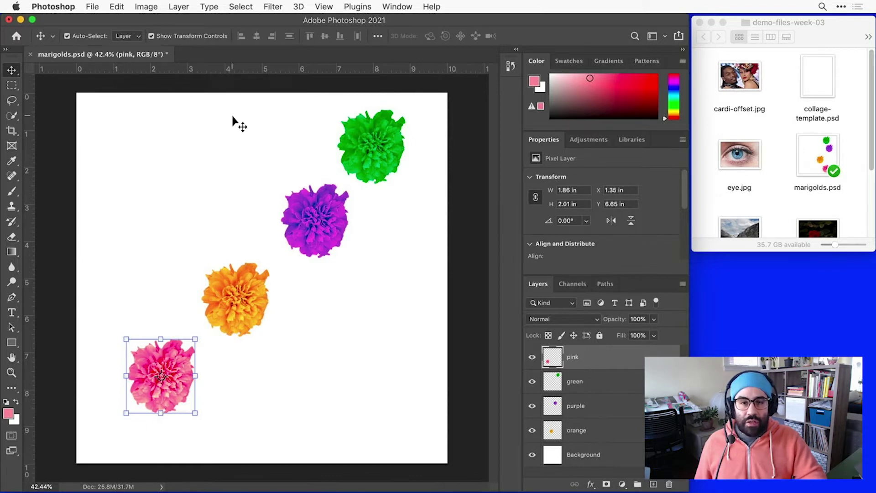
- Move green down and purple, orange and pink down-left, pink ending at X 0.97 in, Y 7.16 in
{"action": "left_click_drag", "start_coordinate": [376, 150], "coordinate": [374, 169]}
{"action": "left_click", "coordinate": [316, 220]}
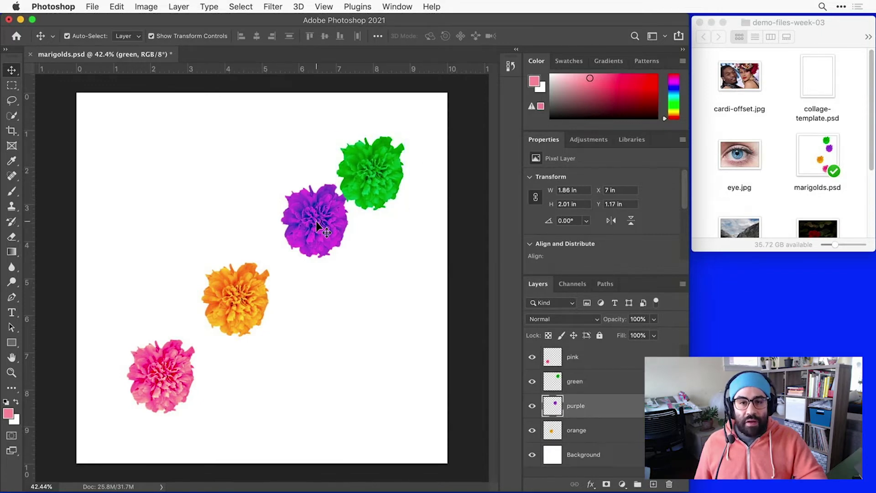
{"action": "left_click_drag", "start_coordinate": [316, 221], "coordinate": [304, 246]}
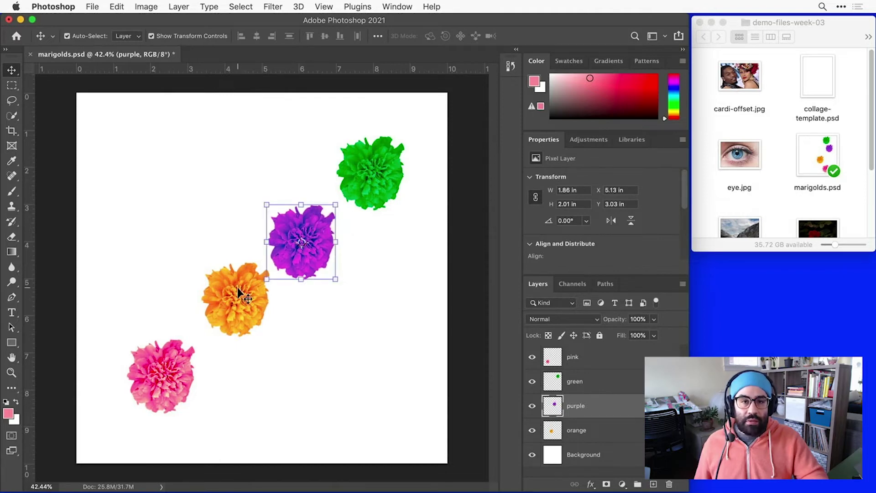
{"action": "left_click_drag", "start_coordinate": [238, 292], "coordinate": [228, 319]}
{"action": "left_click_drag", "start_coordinate": [155, 393], "coordinate": [141, 406]}
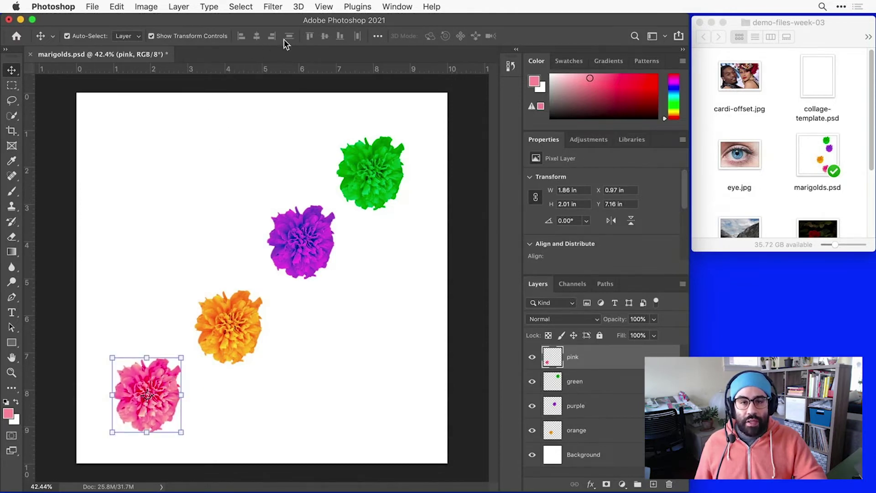
- Turn on the canvas grid through View > Show > Grid
{"action": "left_click", "coordinate": [323, 7]}
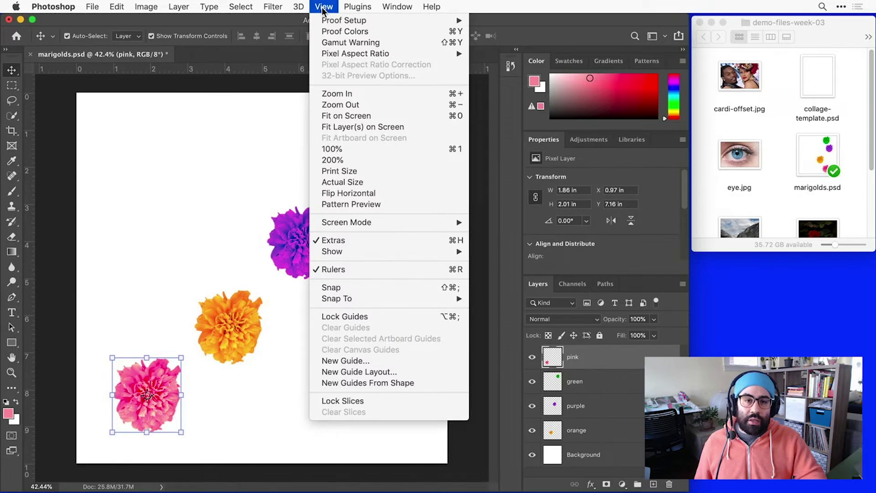
{"action": "mouse_move", "coordinate": [406, 249]}
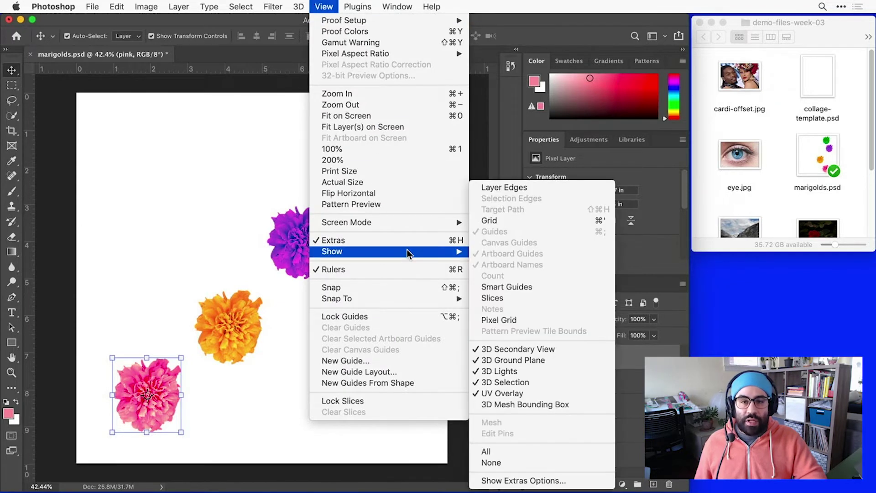
{"action": "left_click", "coordinate": [549, 220]}
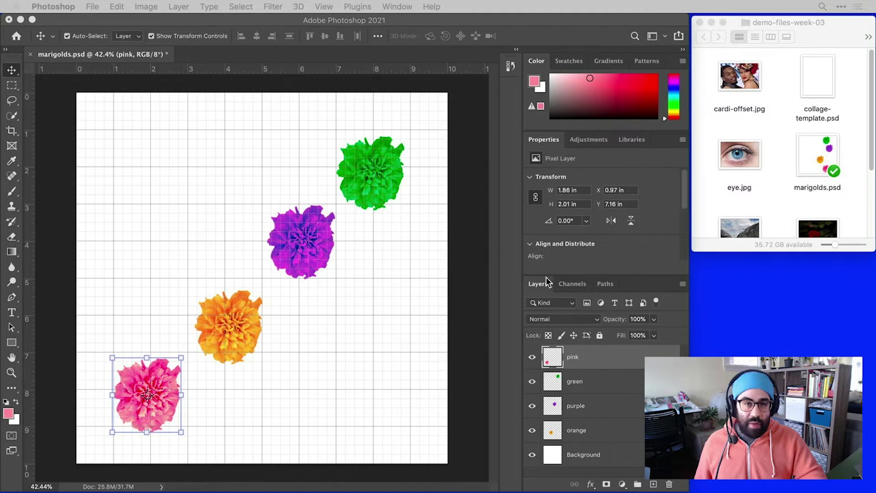
{"action": "left_click", "coordinate": [505, 262]}
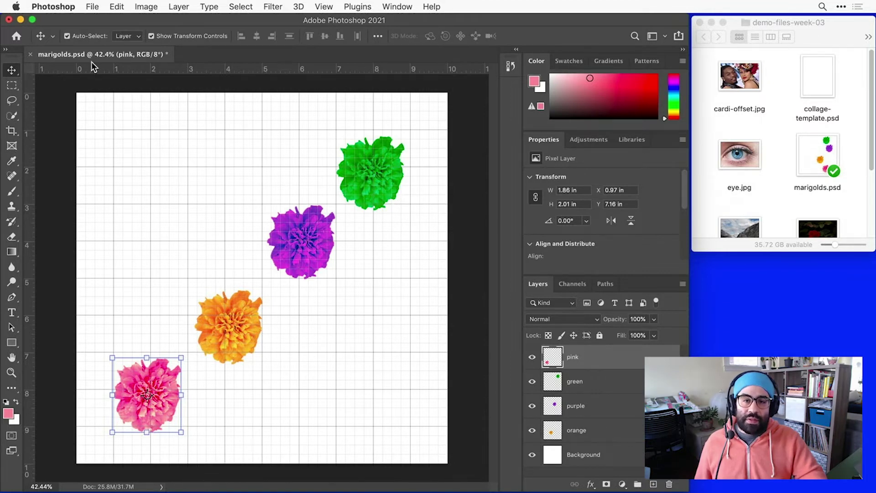
- In the Guides, Grid & Slices preferences, set Gridline Every to 2 inches and Subdivisions to 1
{"action": "left_click", "coordinate": [62, 6]}
{"action": "mouse_move", "coordinate": [73, 43]}
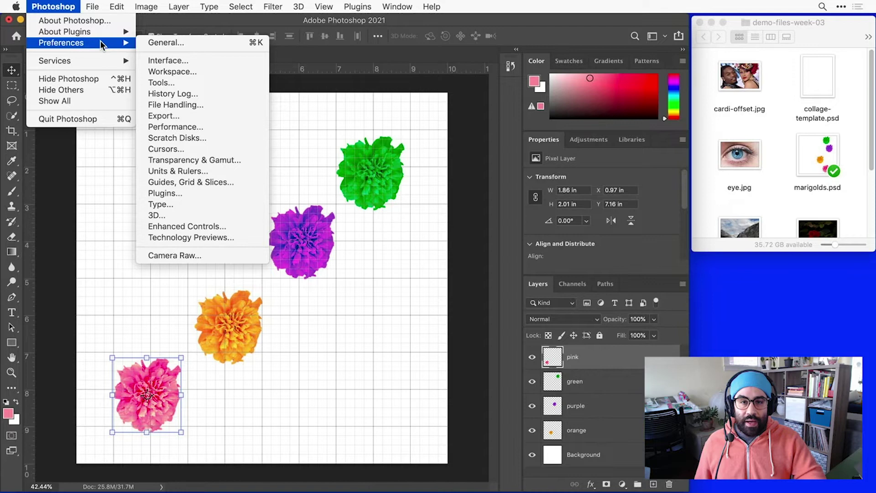
{"action": "left_click", "coordinate": [242, 183]}
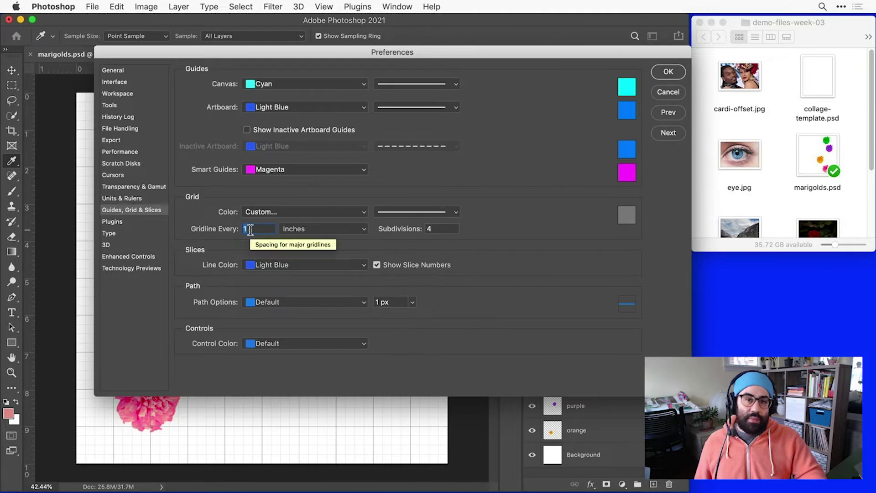
{"action": "type", "text": "2"}
{"action": "left_click", "coordinate": [444, 229]}
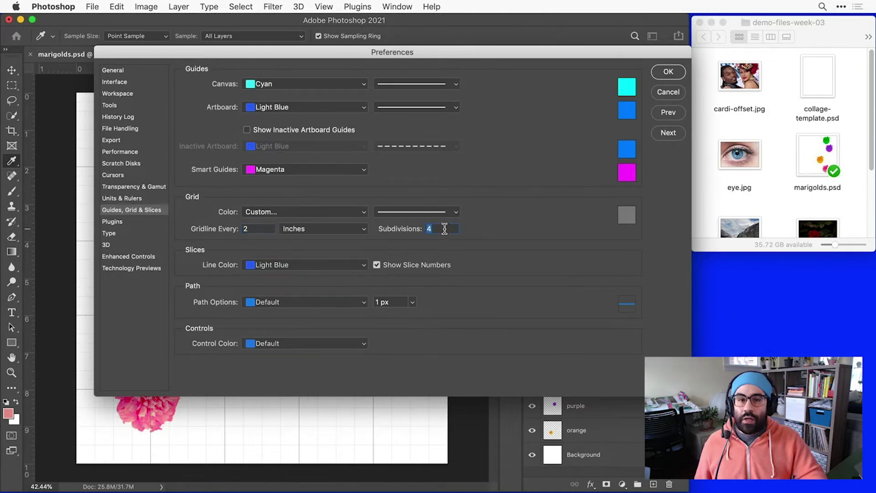
{"action": "type", "text": "1"}
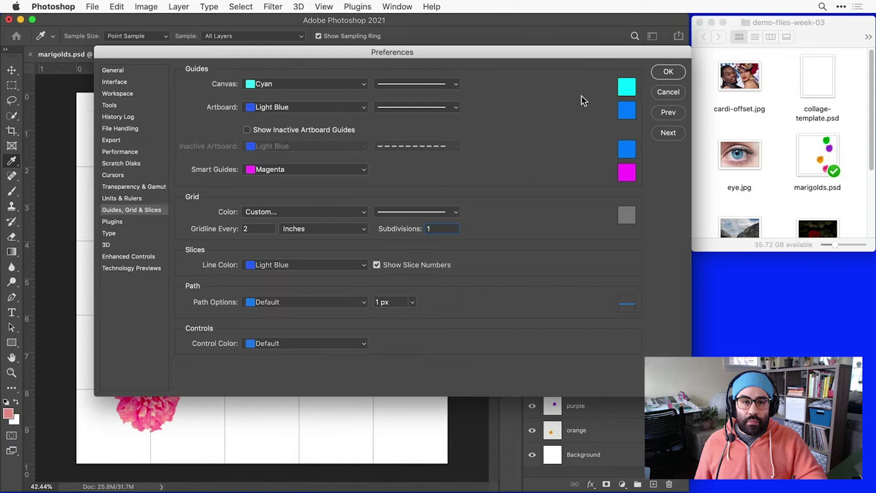
{"action": "left_click", "coordinate": [668, 73]}
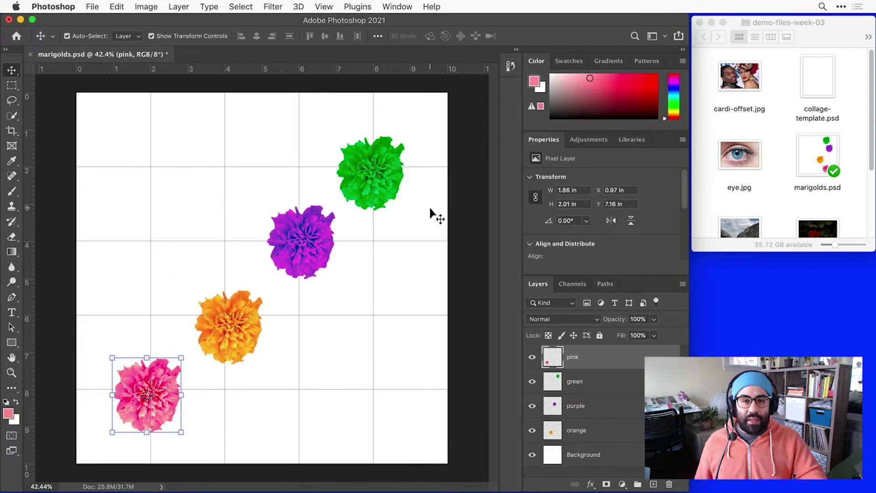
- Move the green, purple, orange and pink marigolds onto 2-inch grid intersections, then deselect all layers
{"action": "left_click_drag", "start_coordinate": [399, 199], "coordinate": [397, 192]}
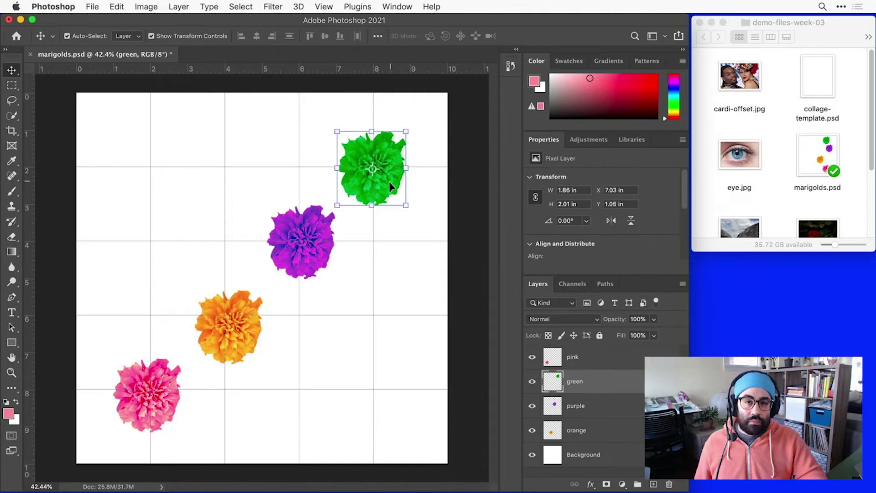
{"action": "left_click_drag", "start_coordinate": [315, 229], "coordinate": [312, 234]}
{"action": "left_click_drag", "start_coordinate": [248, 348], "coordinate": [244, 338]}
{"action": "left_click_drag", "start_coordinate": [168, 375], "coordinate": [168, 368]}
{"action": "left_click", "coordinate": [391, 372]}
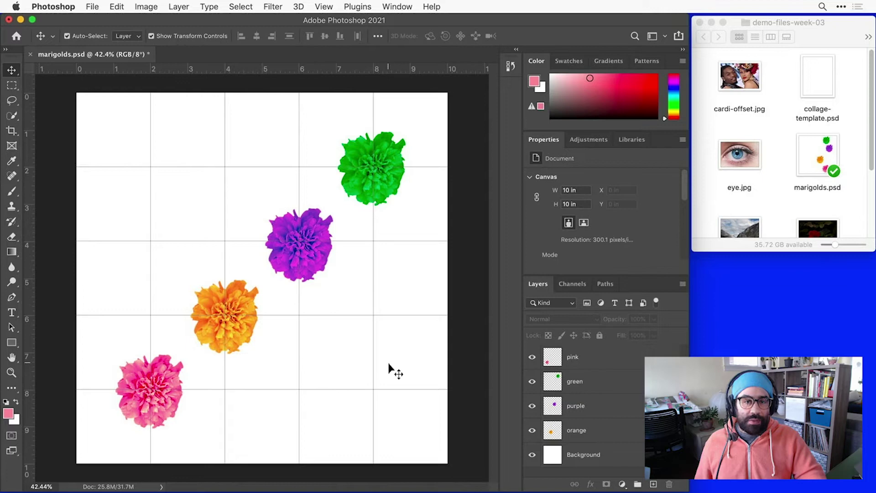
- Enable View > Snap, then snap the green marigold to X 7.07 in, Y 1 in
{"action": "left_click", "coordinate": [328, 6]}
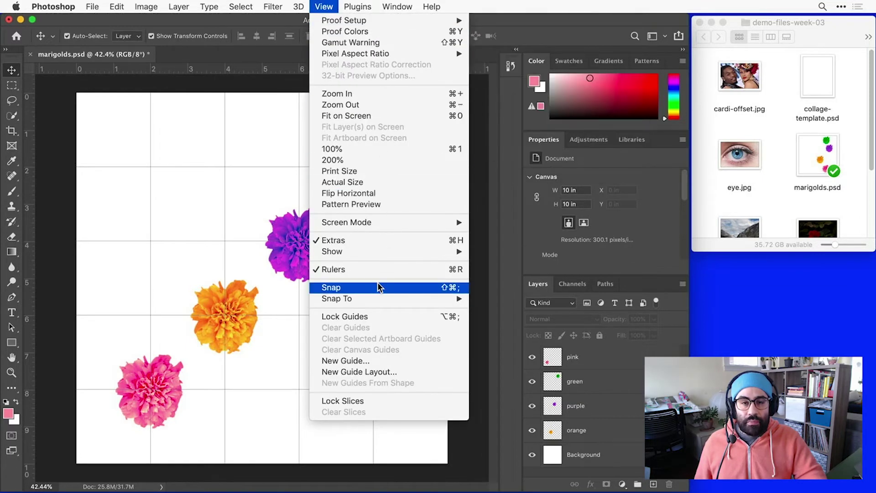
{"action": "left_click", "coordinate": [379, 286]}
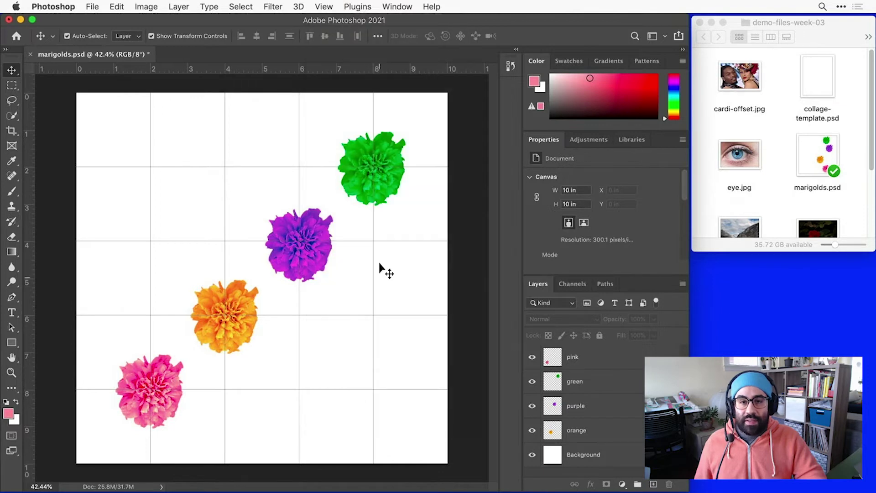
{"action": "left_click", "coordinate": [324, 6]}
{"action": "mouse_move", "coordinate": [412, 299]}
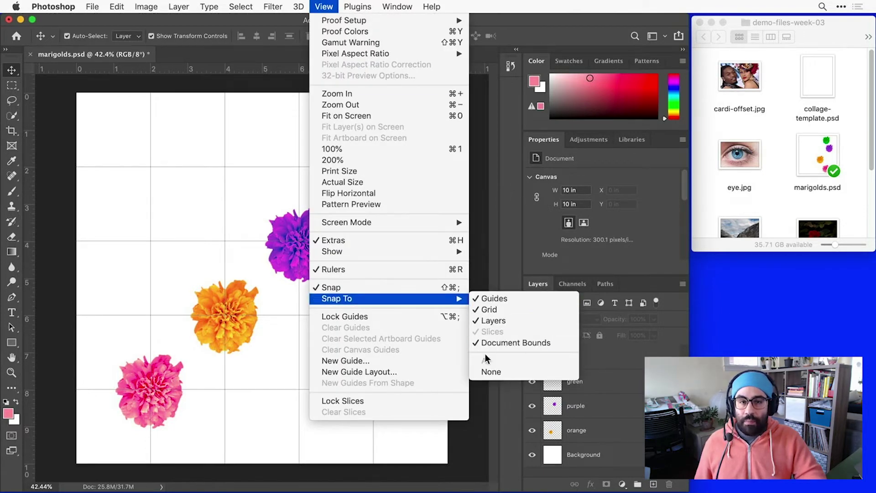
{"action": "left_click", "coordinate": [261, 353]}
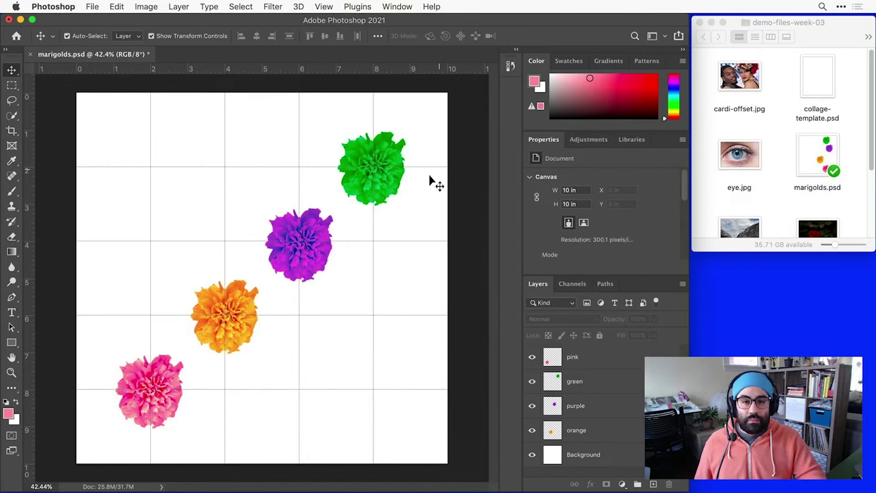
{"action": "left_click", "coordinate": [383, 176]}
{"action": "mouse_move", "coordinate": [384, 177]}
{"action": "left_mouse_down"}
{"action": "mouse_move", "coordinate": [393, 188]}
{"action": "mouse_move", "coordinate": [389, 175]}
{"action": "left_mouse_up"}
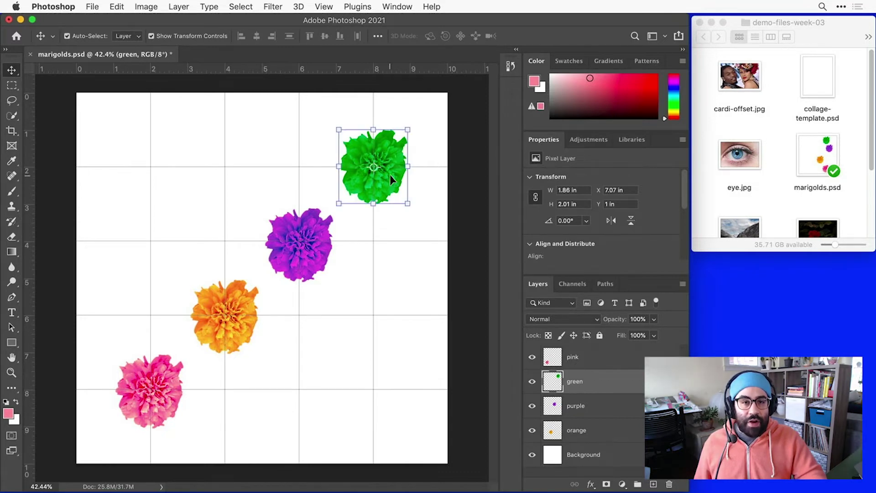
- Zoomed in, nudge the green, purple, orange and pink flowers onto grid crossings, then fit the canvas to the window
{"action": "scroll", "coordinate": [406, 122], "scroll_direction": "up", "scroll_amount": 5}
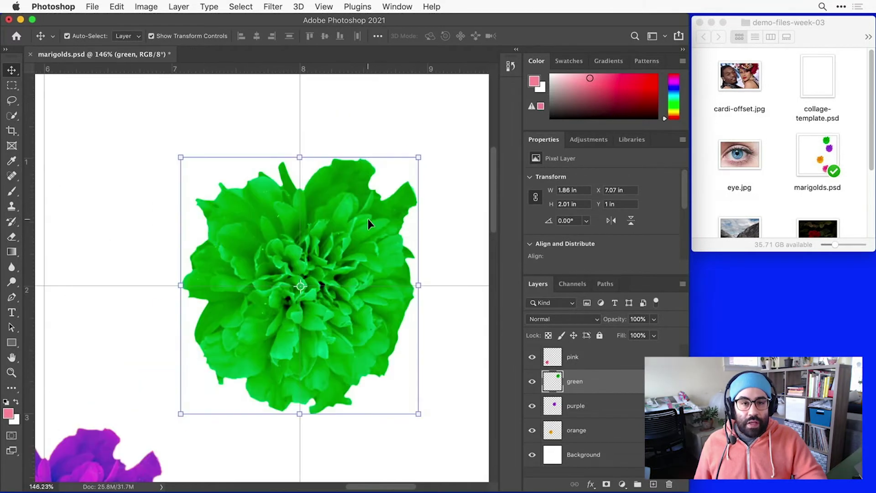
{"action": "mouse_move", "coordinate": [368, 221]}
{"action": "left_mouse_down"}
{"action": "mouse_move", "coordinate": [357, 215]}
{"action": "mouse_move", "coordinate": [371, 224]}
{"action": "left_mouse_up"}
{"action": "left_click_drag", "start_coordinate": [251, 393], "coordinate": [441, 156]}
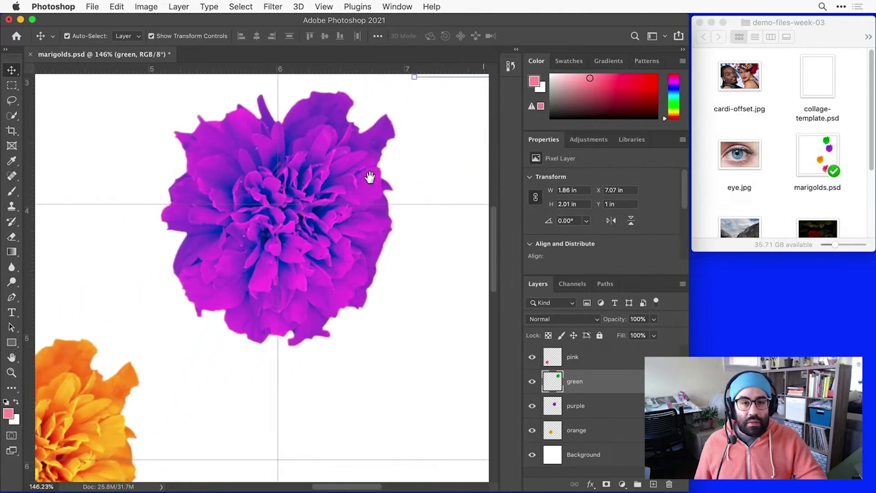
{"action": "mouse_move", "coordinate": [369, 177]}
{"action": "left_mouse_down"}
{"action": "mouse_move", "coordinate": [374, 208]}
{"action": "mouse_move", "coordinate": [361, 181]}
{"action": "left_mouse_up"}
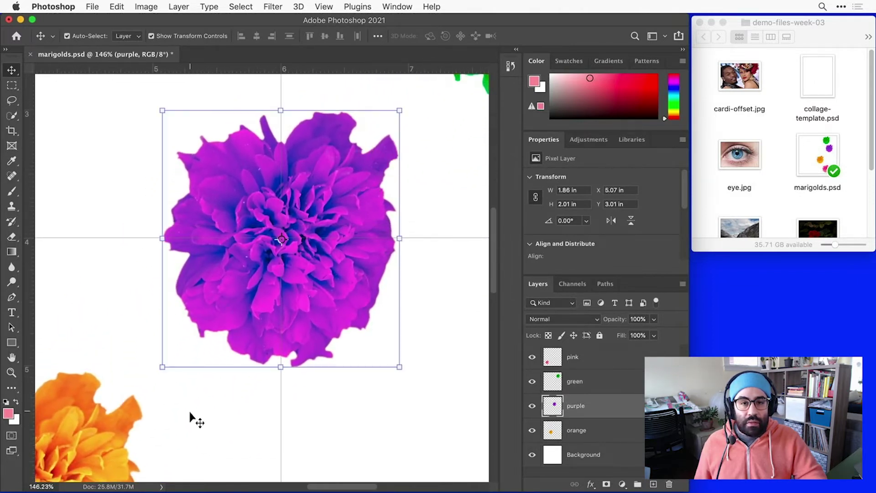
{"action": "left_click_drag", "start_coordinate": [189, 412], "coordinate": [401, 180]}
{"action": "left_click_drag", "start_coordinate": [318, 196], "coordinate": [317, 199]}
{"action": "left_click_drag", "start_coordinate": [107, 426], "coordinate": [313, 228]}
{"action": "left_click_drag", "start_coordinate": [266, 247], "coordinate": [268, 253]}
{"action": "key", "text": "super+0"}
{"action": "left_click", "coordinate": [338, 300]}
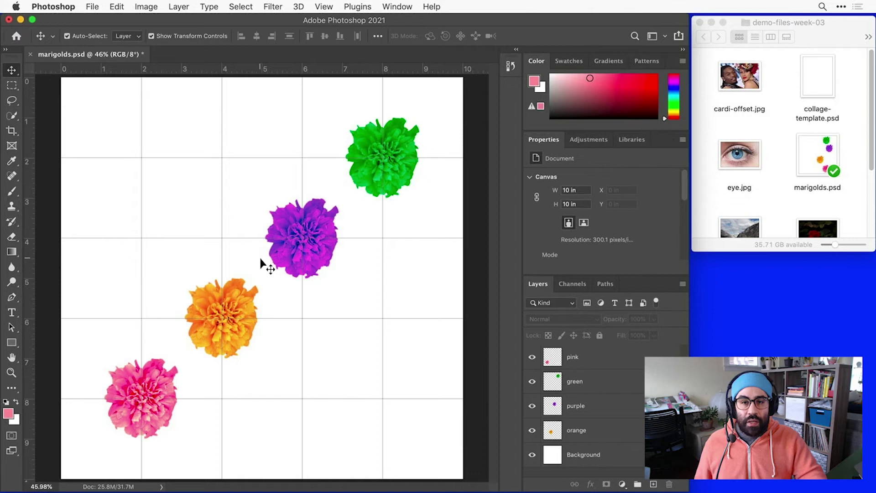
- Drag out a horizontal guide and a vertical guide, both placed at the 5-inch marks
{"action": "left_click_drag", "start_coordinate": [257, 69], "coordinate": [359, 279]}
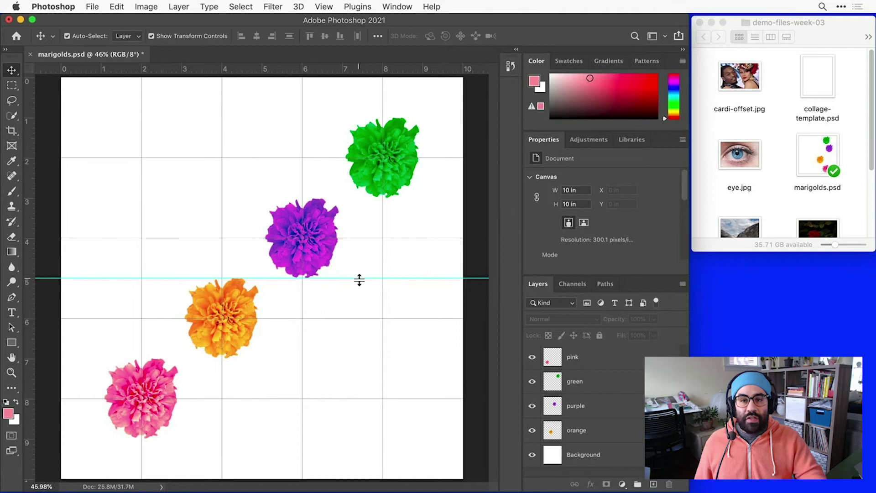
{"action": "left_click_drag", "start_coordinate": [28, 248], "coordinate": [189, 260]}
{"action": "left_click_drag", "start_coordinate": [188, 206], "coordinate": [262, 253]}
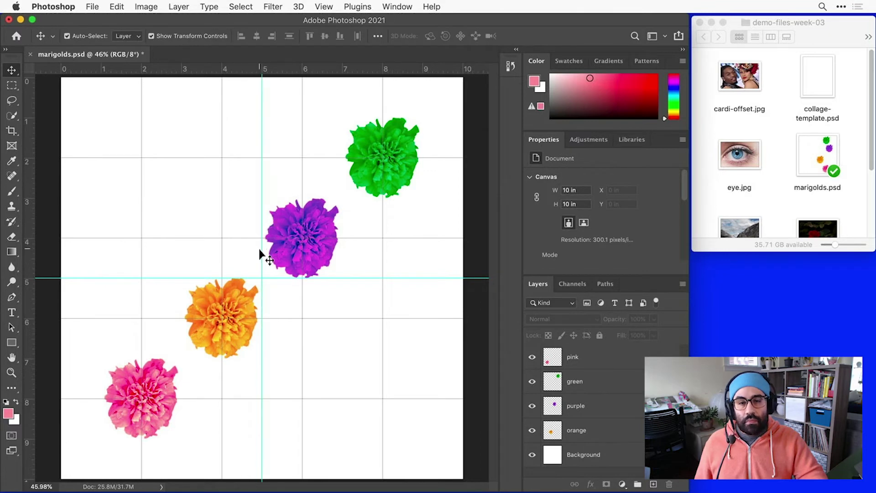
- Put purple on the guide crossing and move orange and green down-left, green to X 6 in, Y 2 in
{"action": "left_click", "coordinate": [324, 7]}
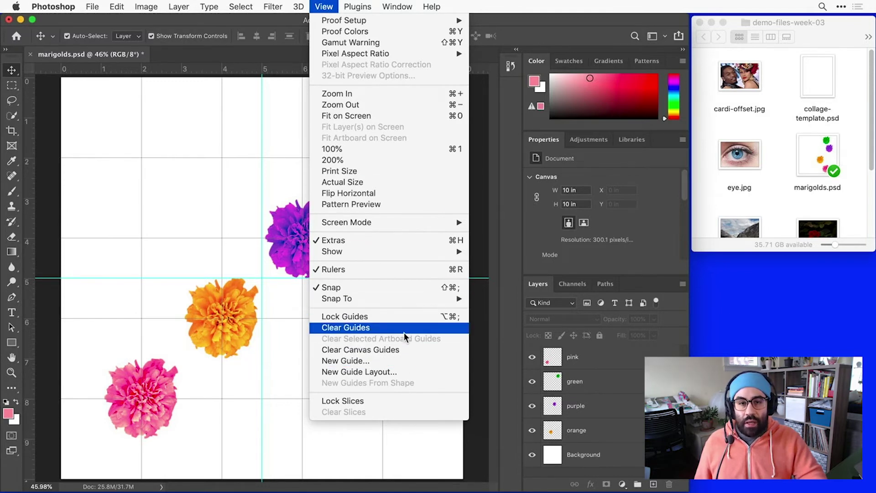
{"action": "left_click", "coordinate": [252, 268]}
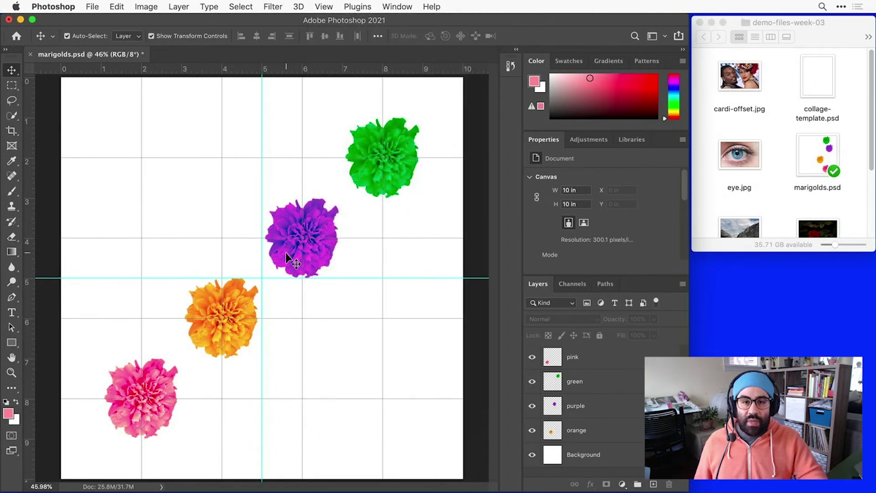
{"action": "left_click_drag", "start_coordinate": [286, 253], "coordinate": [240, 297]}
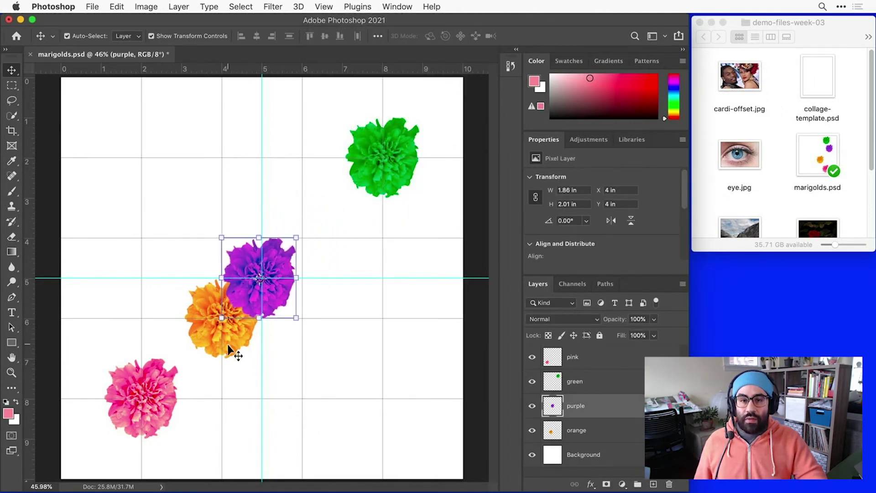
{"action": "left_click_drag", "start_coordinate": [230, 351], "coordinate": [206, 371]}
{"action": "left_click_drag", "start_coordinate": [385, 158], "coordinate": [363, 203]}
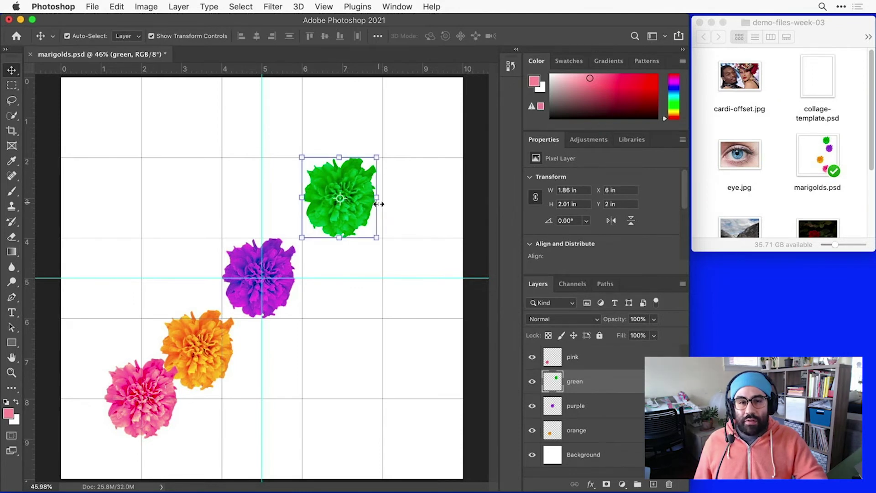
- Hide the document grid so only the centre guides remain, and deselect the green flower
{"action": "left_click", "coordinate": [325, 7]}
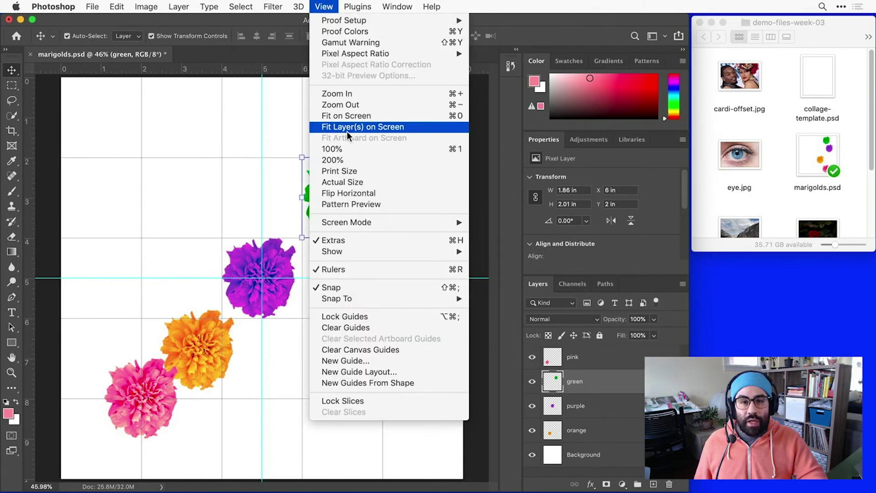
{"action": "mouse_move", "coordinate": [395, 257]}
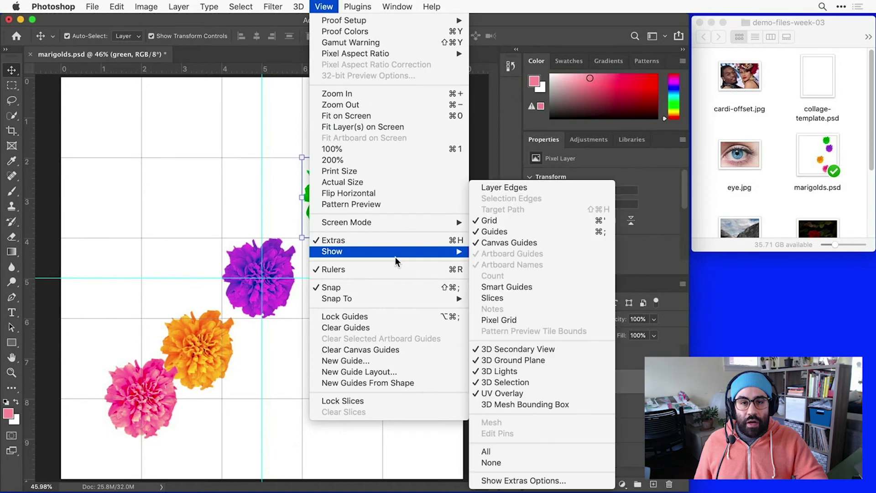
{"action": "left_click", "coordinate": [527, 220]}
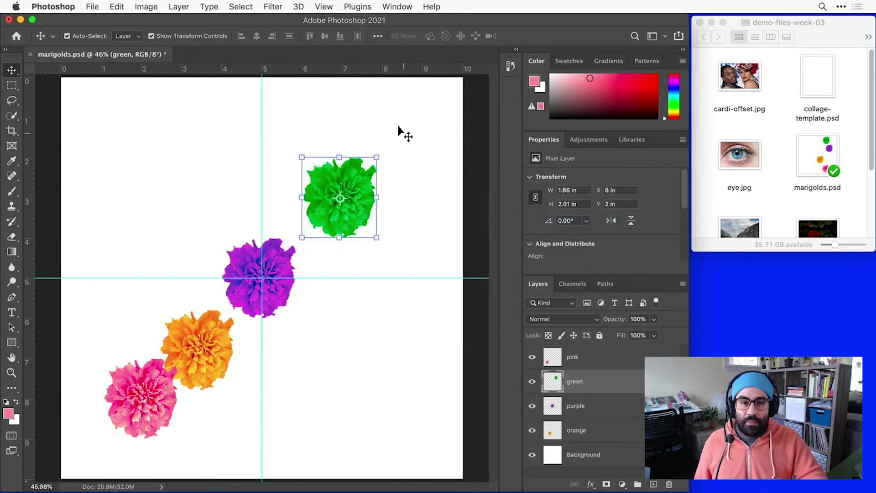
{"action": "left_click", "coordinate": [397, 140]}
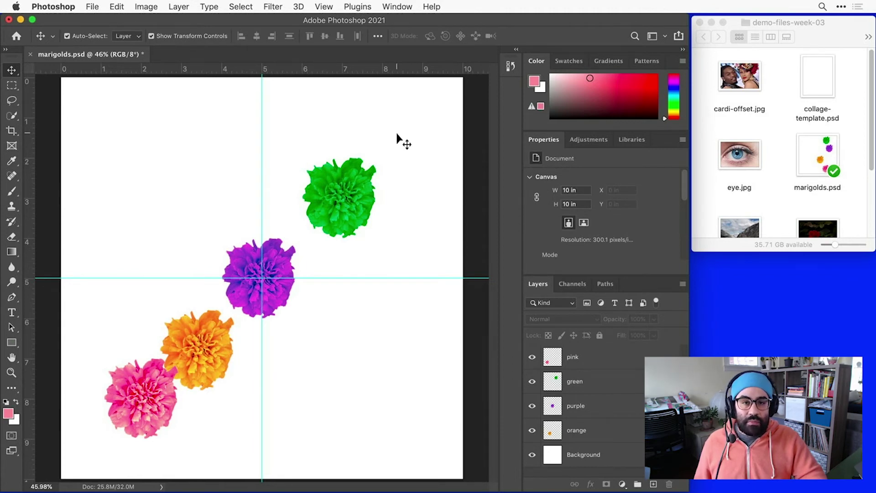
- Turn on smart guides from the View > Show menu
{"action": "left_click", "coordinate": [335, 9]}
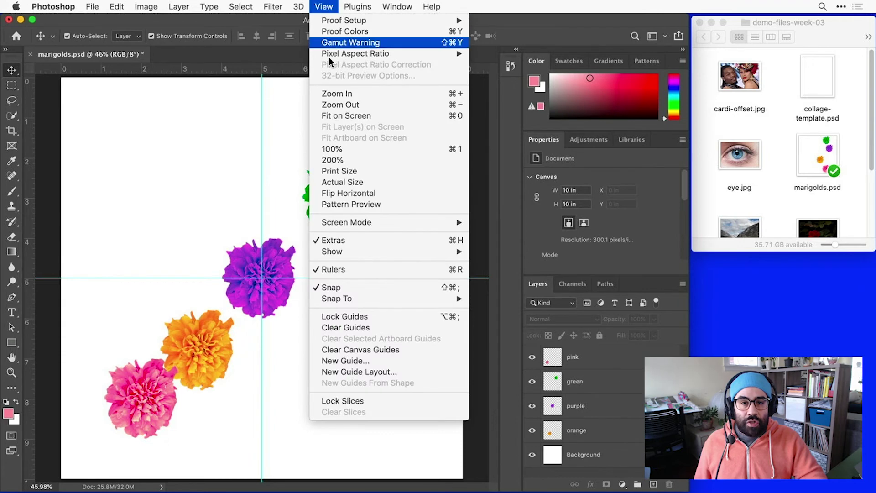
{"action": "mouse_move", "coordinate": [406, 251]}
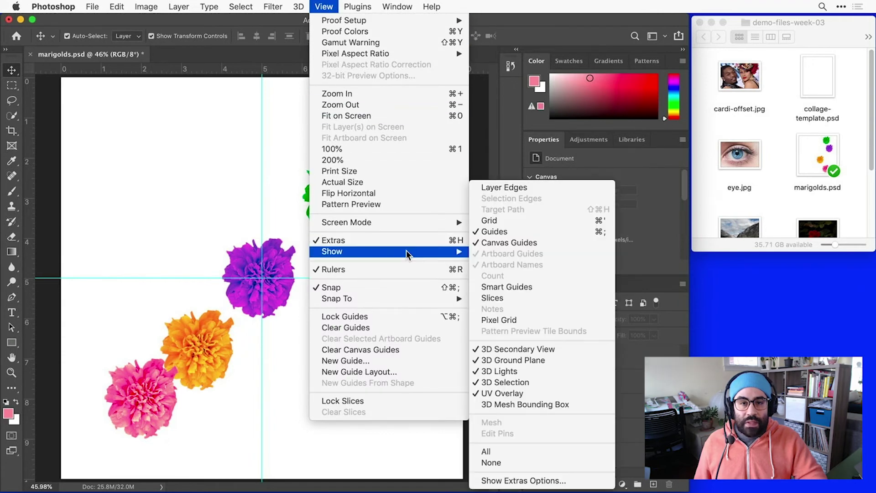
{"action": "left_click", "coordinate": [531, 284]}
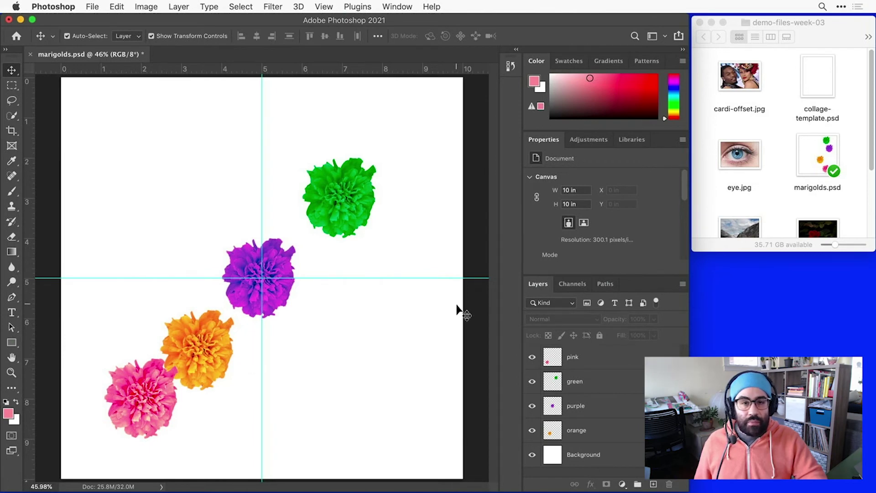
- Align green beside purple, move orange top-right to X 7.72 in, and pink to X 2.14, Y 6.01 in
{"action": "mouse_move", "coordinate": [338, 198]}
{"action": "left_mouse_down"}
{"action": "mouse_move", "coordinate": [343, 207]}
{"action": "mouse_move", "coordinate": [333, 195]}
{"action": "left_mouse_up"}
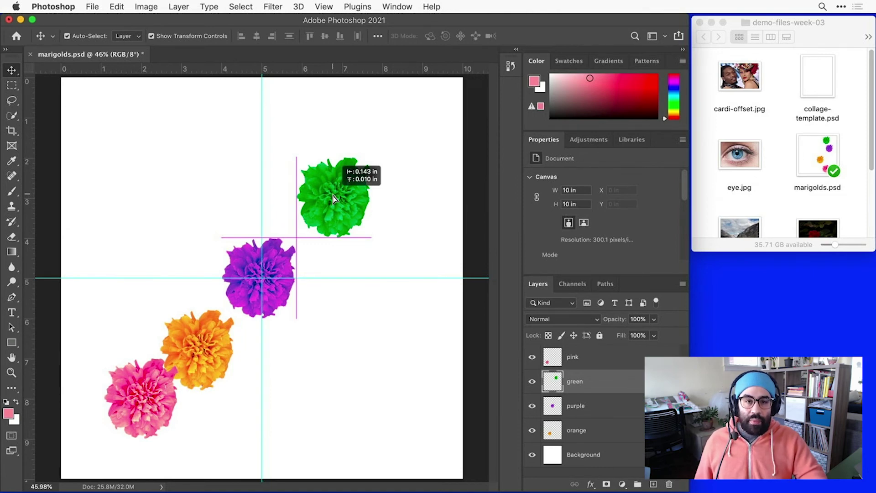
{"action": "left_click_drag", "start_coordinate": [333, 199], "coordinate": [333, 197]}
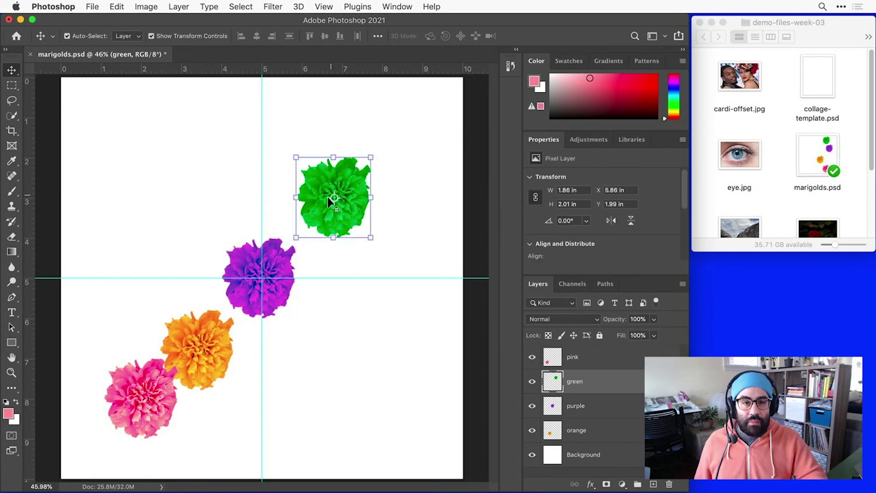
{"action": "left_click_drag", "start_coordinate": [213, 344], "coordinate": [420, 104]}
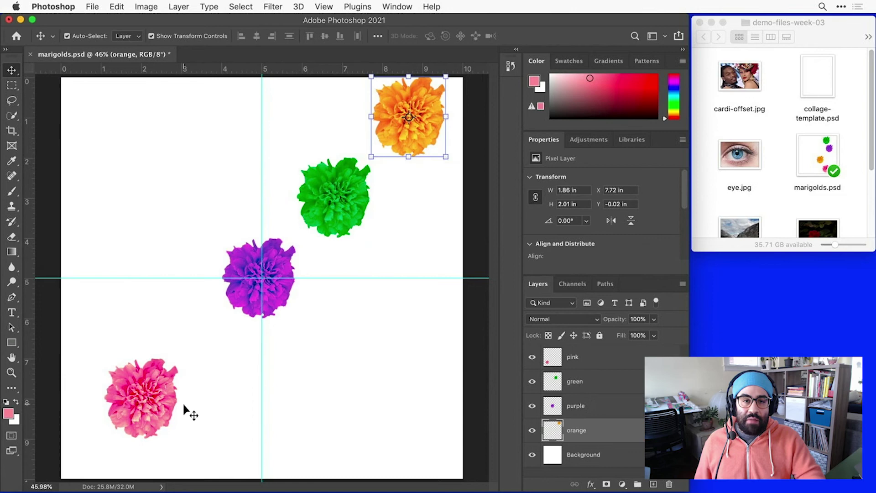
{"action": "left_click_drag", "start_coordinate": [157, 397], "coordinate": [196, 362]}
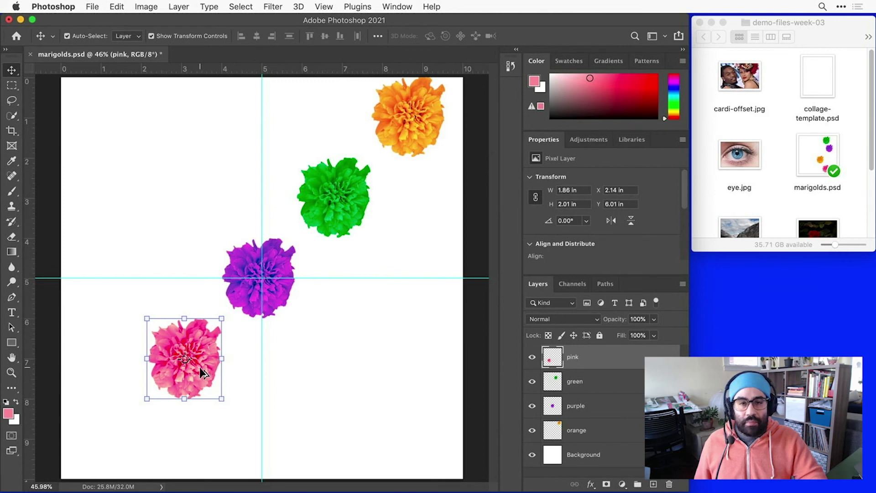
- Duplicate the pink flower to the bottom-left at X 0.27 in, Y 7.99 in, check spacing, then deselect
{"action": "left_click_drag", "start_coordinate": [199, 368], "coordinate": [125, 450]}
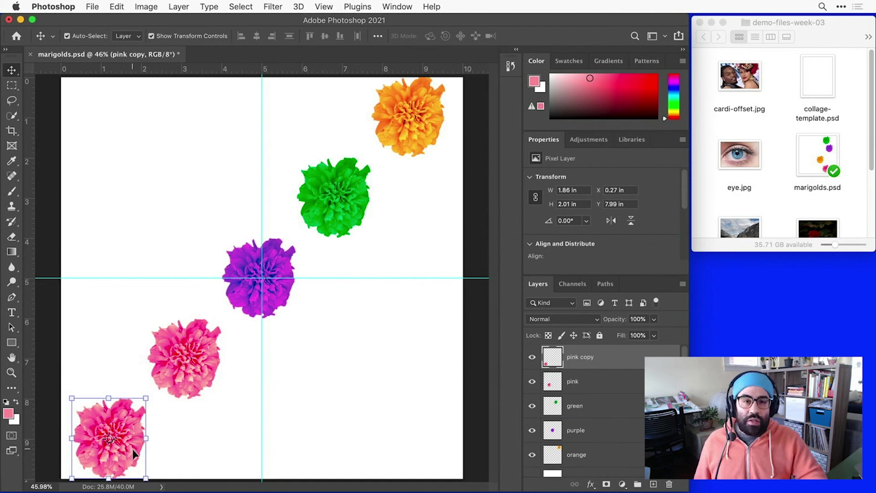
{"action": "key", "text": "super"}
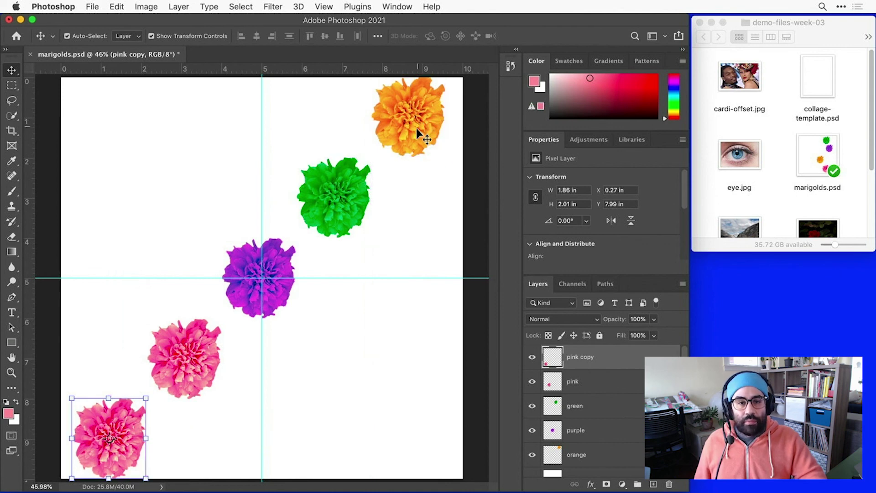
{"action": "left_click", "coordinate": [409, 392], "text": "super"}
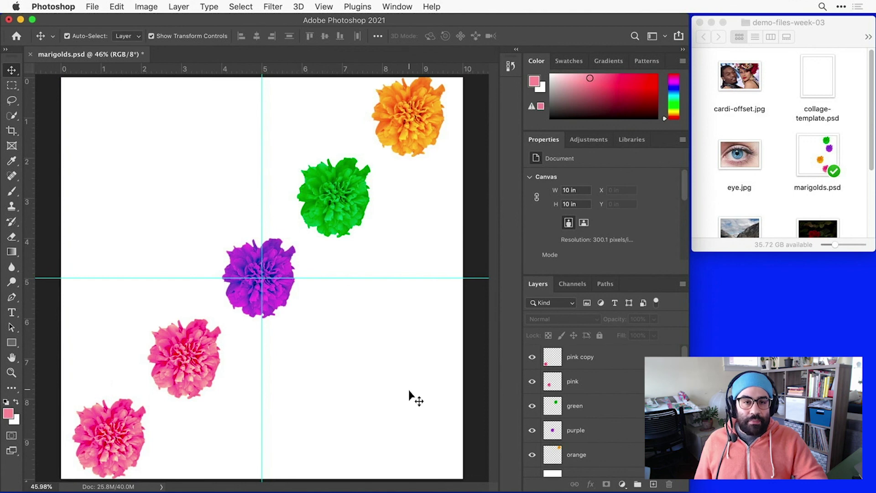